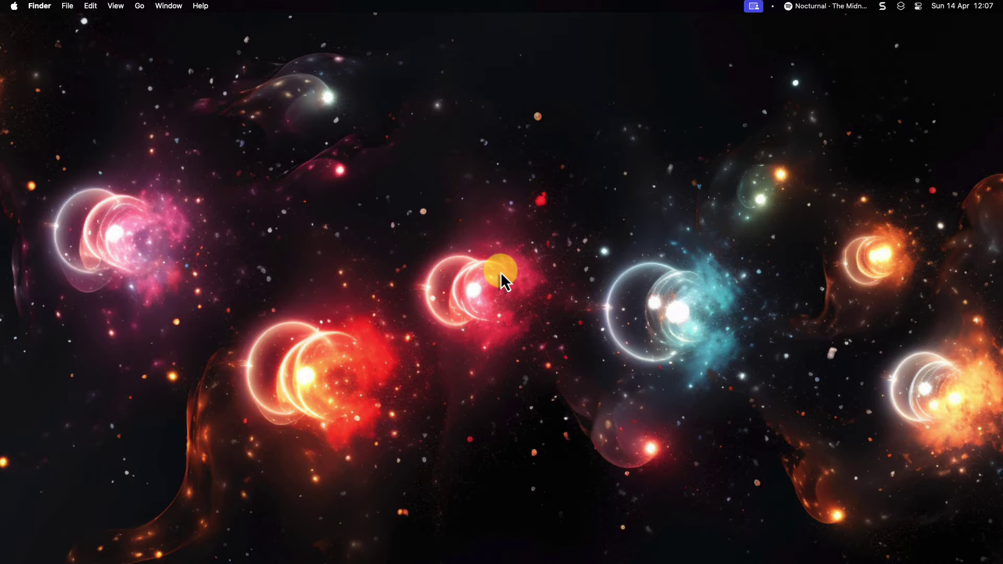
- Switch to the desktop space showing the Arc window with the Gmail inbox
key("ctrl+Right")
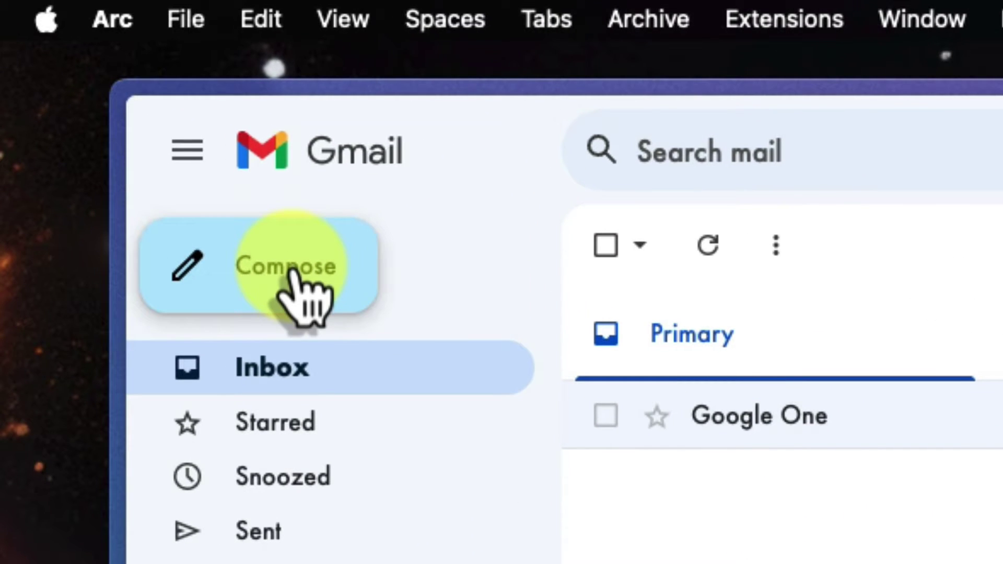
- Start a new draft with a Bcc field and turn on mail merge
left_click(291, 266)
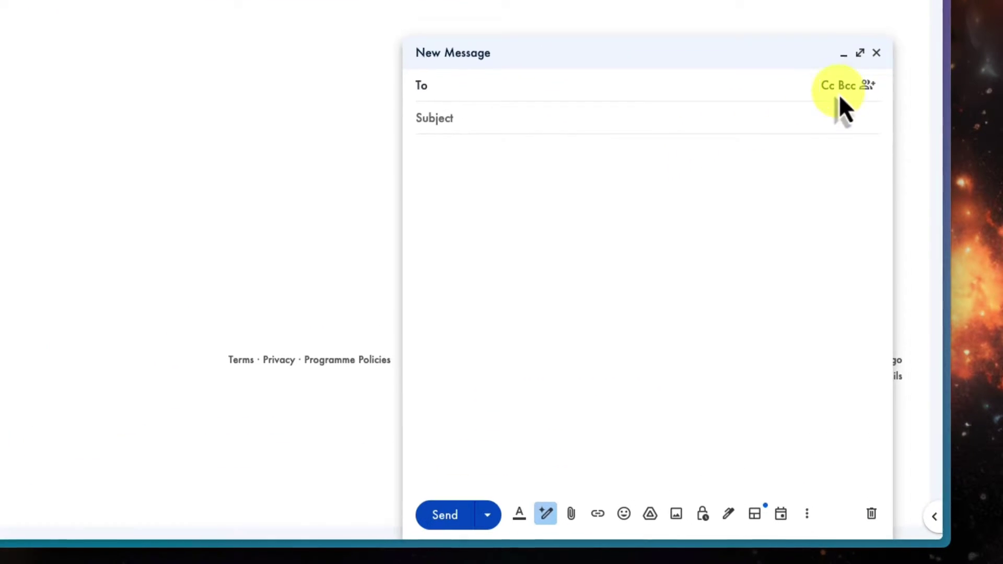
left_click(848, 85)
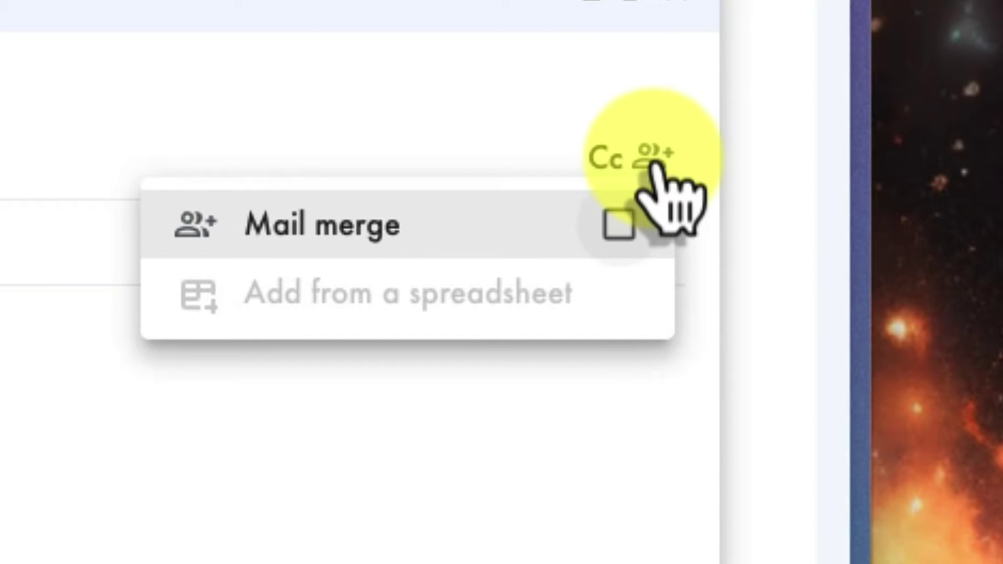
left_click(853, 143)
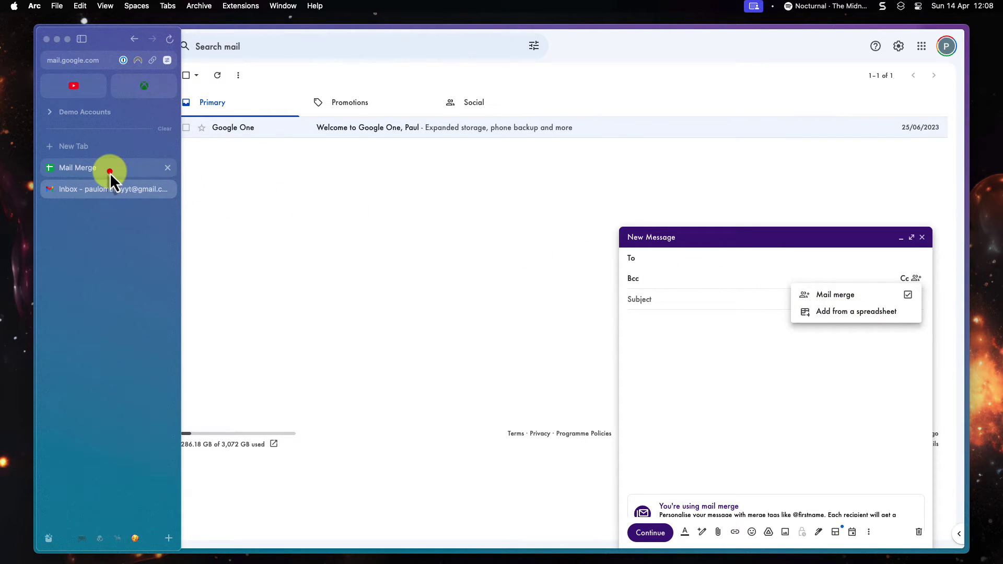
left_click(111, 169)
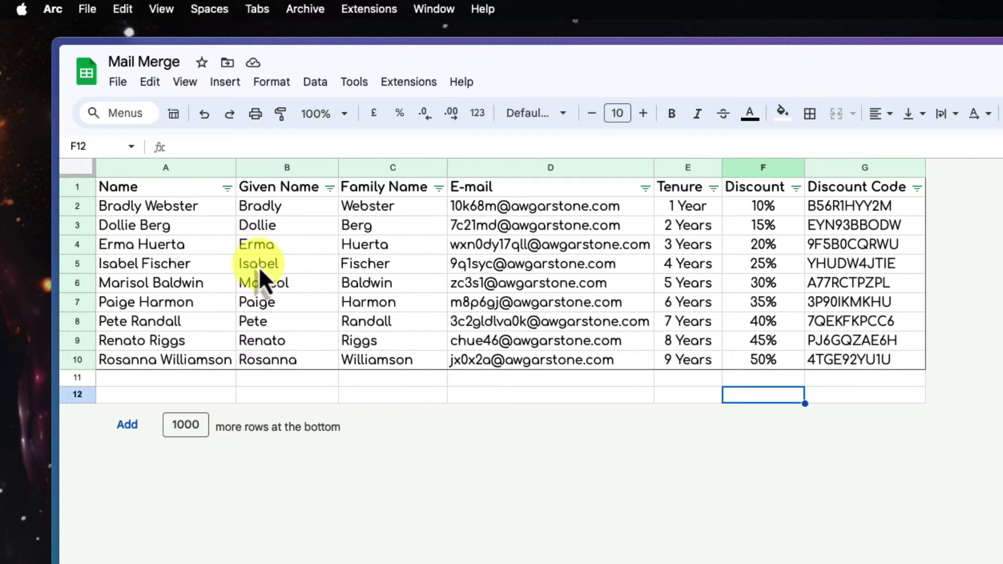
left_click(189, 223)
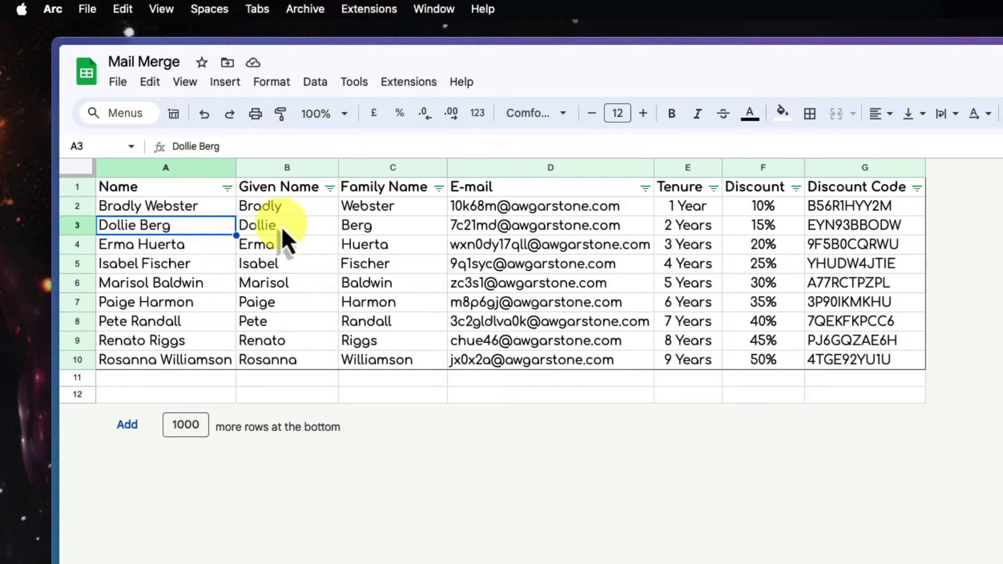
left_click(294, 228)
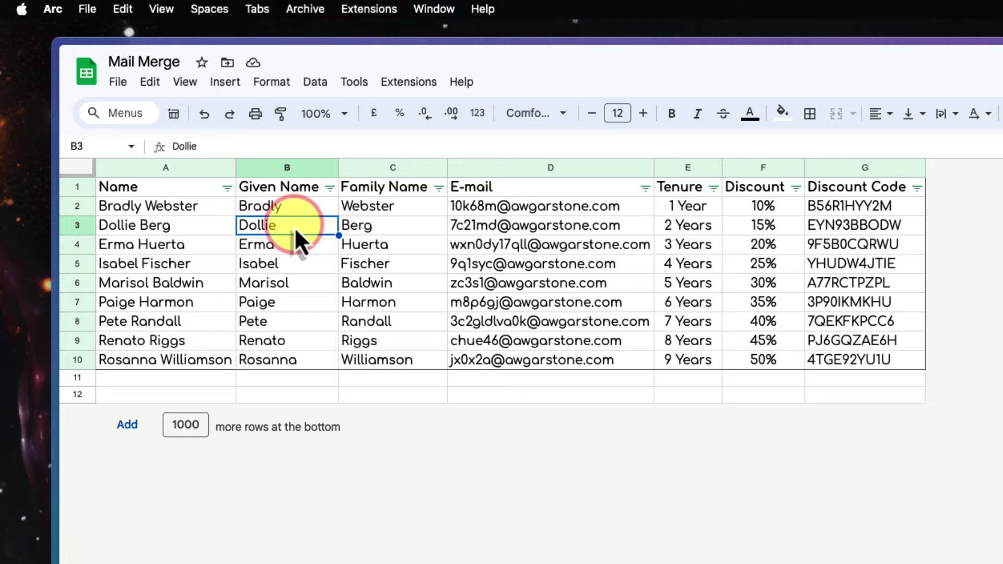
left_click(397, 227)
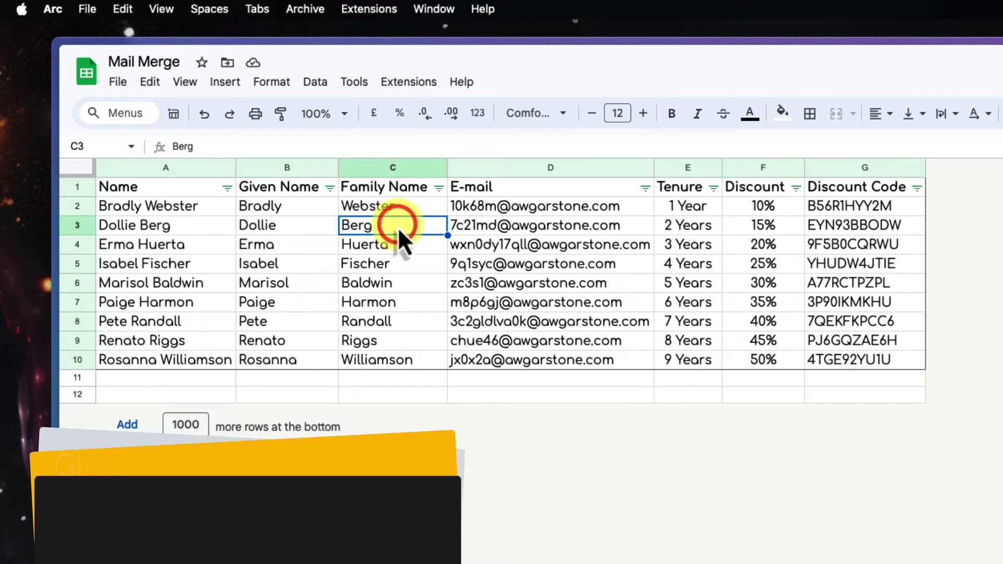
left_click(588, 228)
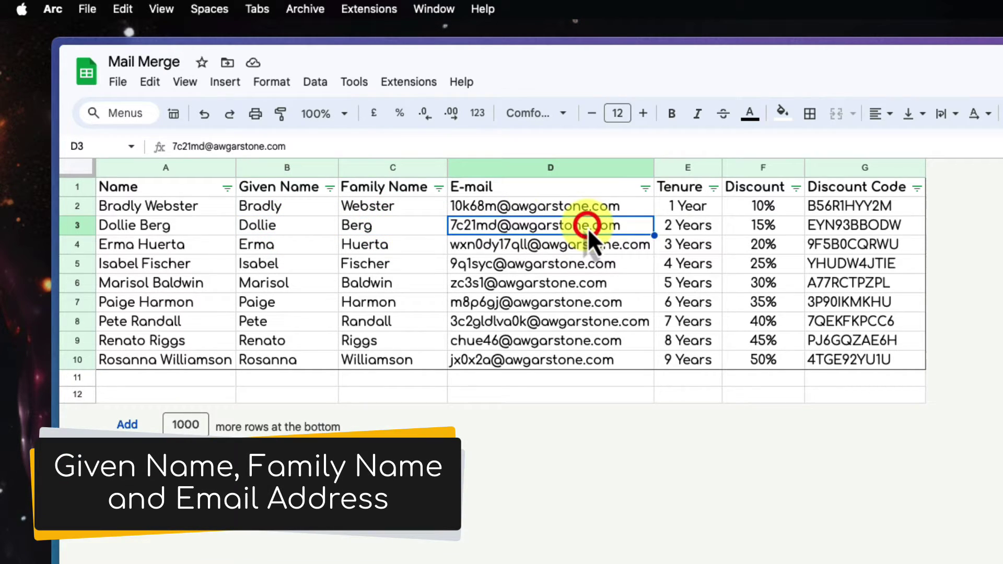
left_click(702, 226)
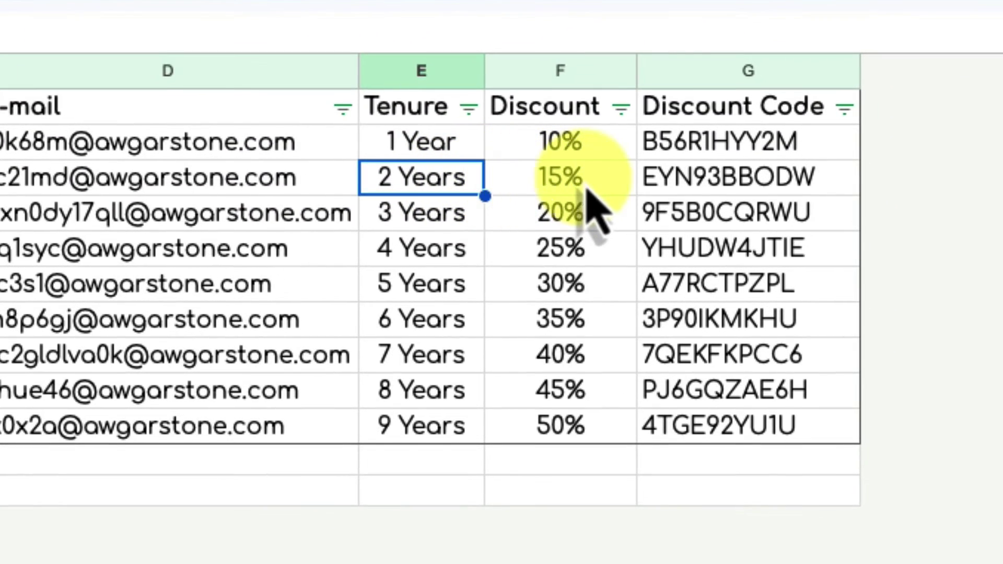
left_click(787, 228)
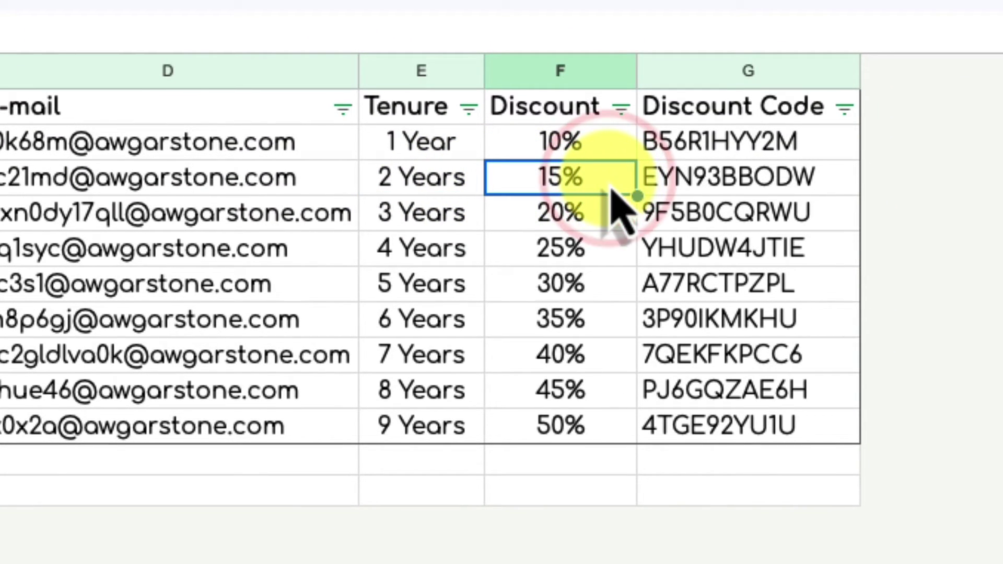
left_click(791, 185)
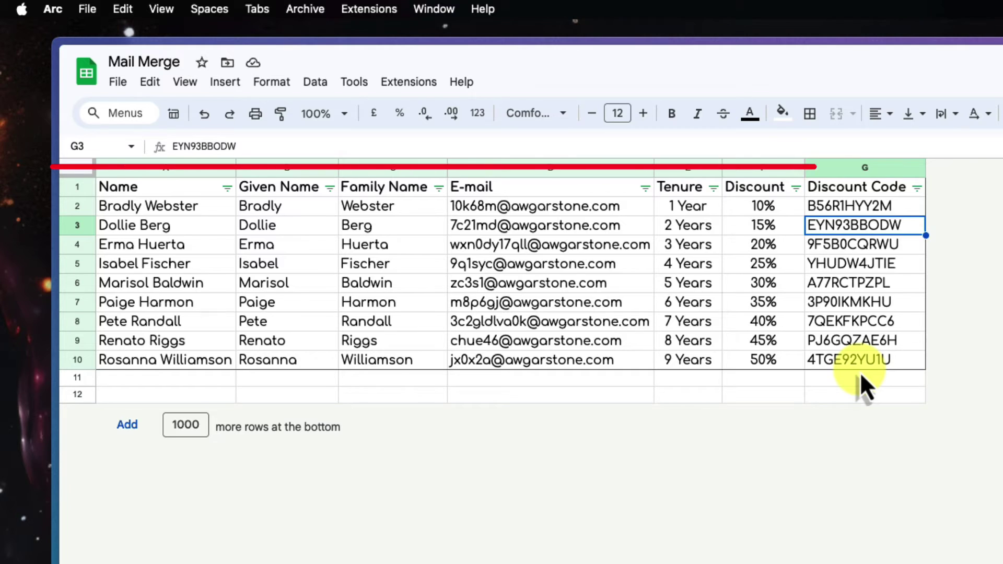
left_click(76, 188)
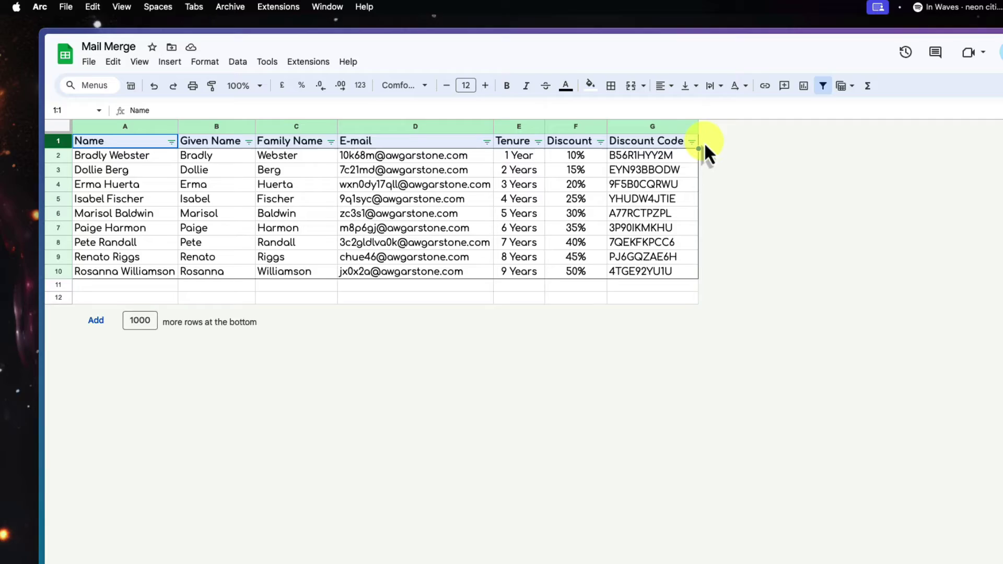
mouse_move(4, 282)
left_click(112, 191)
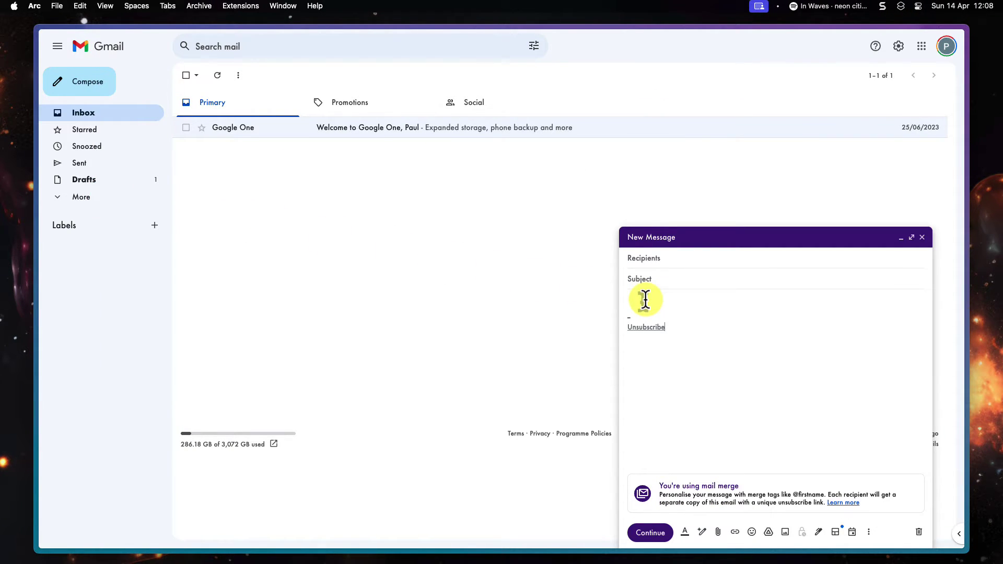
- From the recipients field, choose to add mail-merge recipients from a spreadsheet
left_click(645, 299)
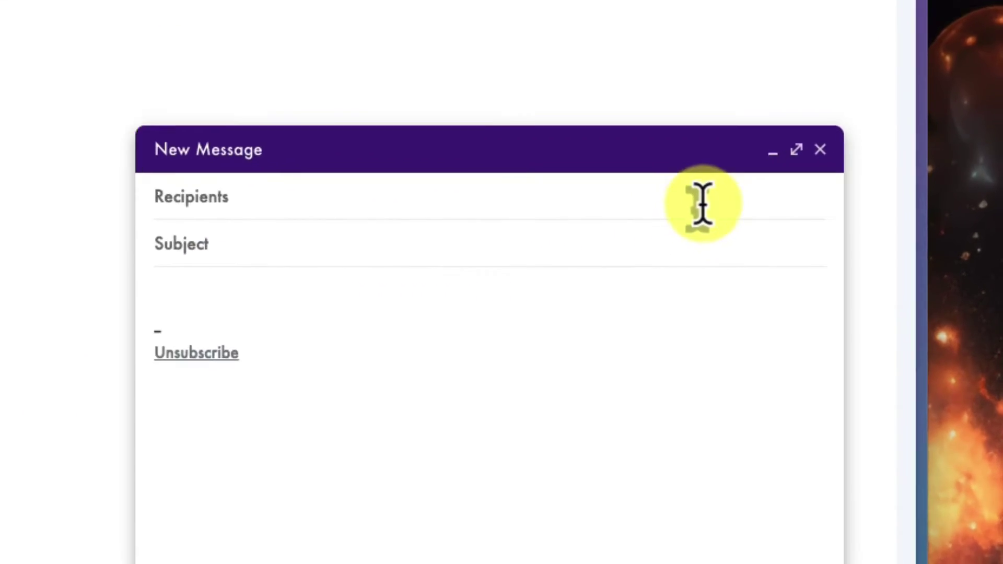
left_click(876, 259)
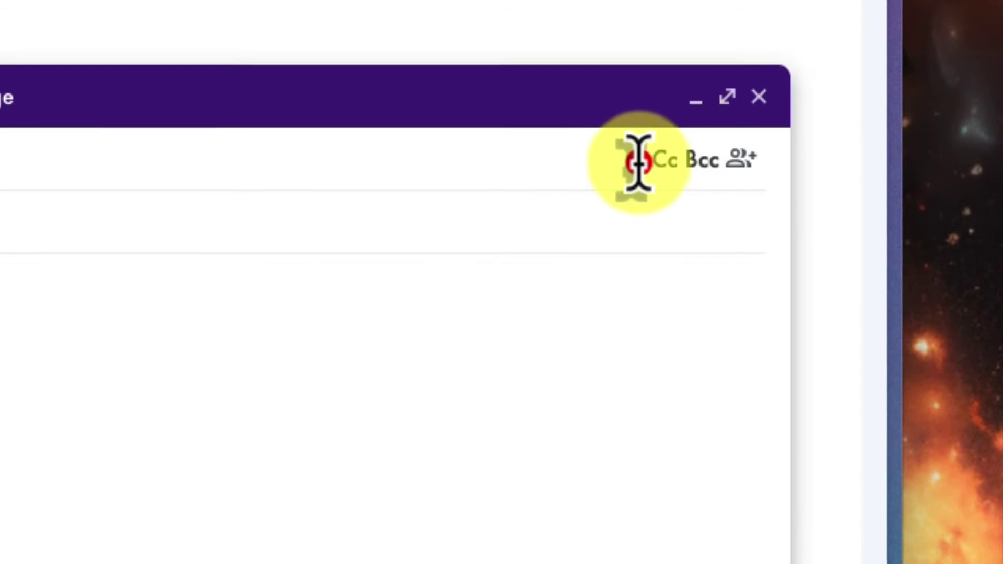
left_click(744, 161)
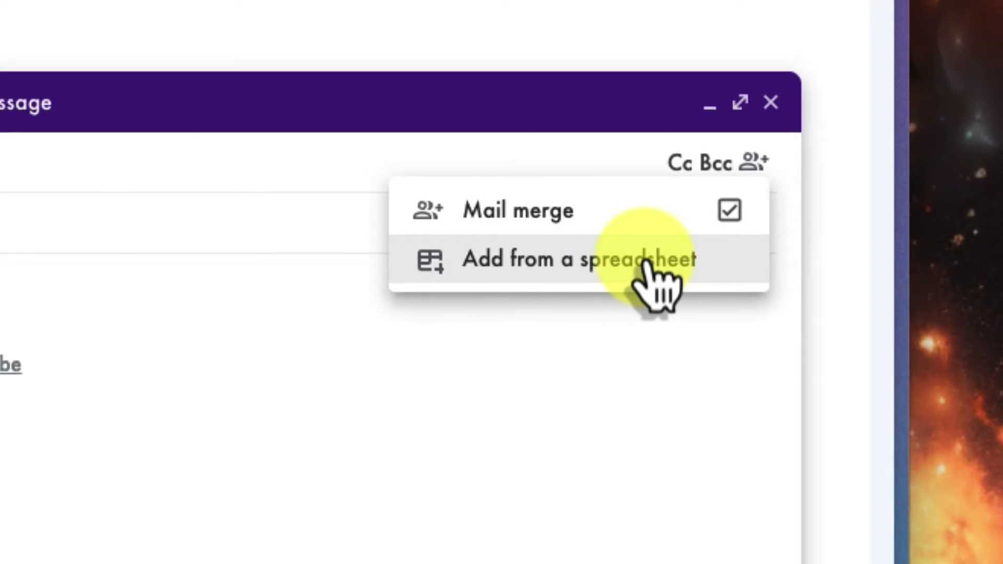
left_click(631, 267)
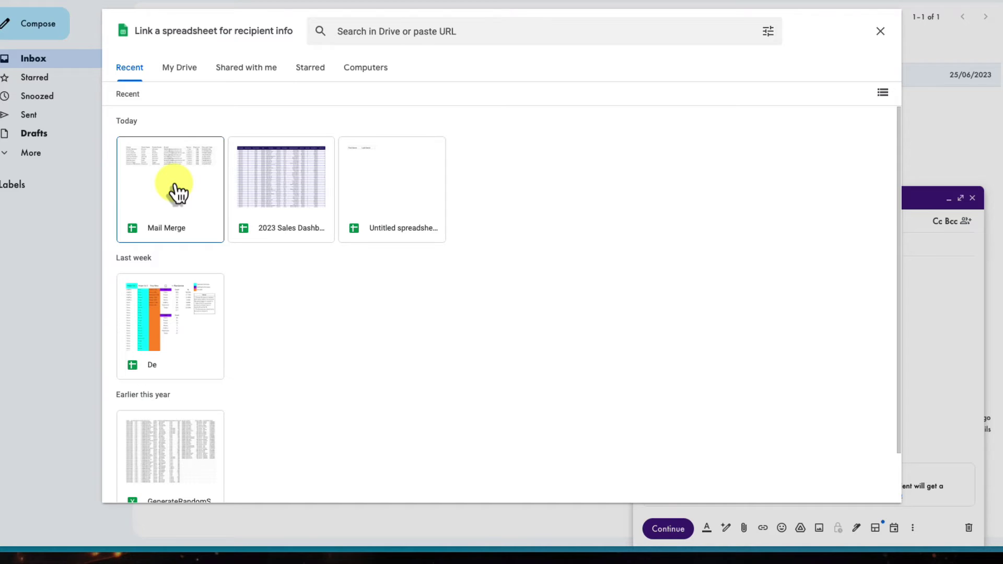
- Link the 'Mail Merge' spreadsheet to the draft
left_click(179, 192)
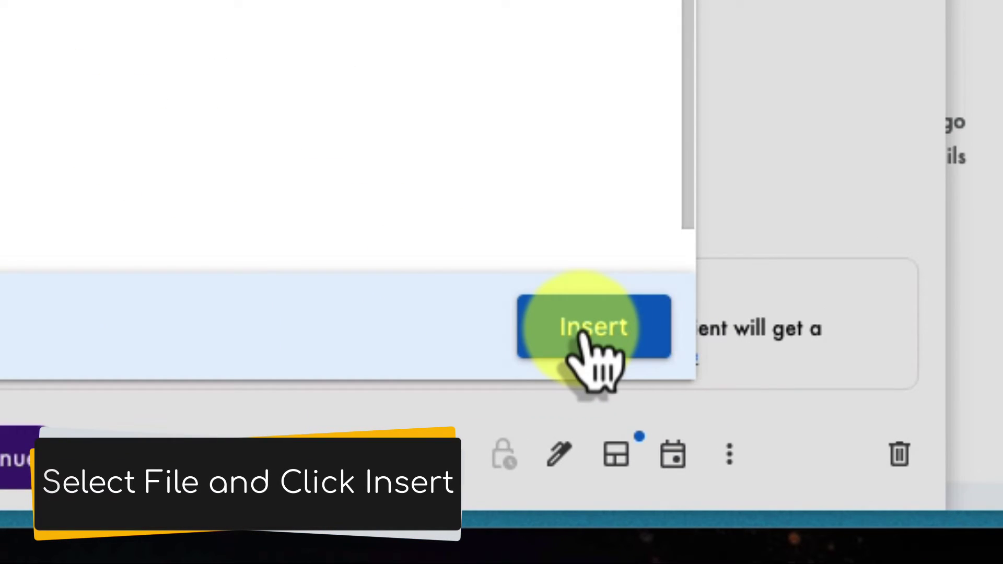
left_click(581, 330)
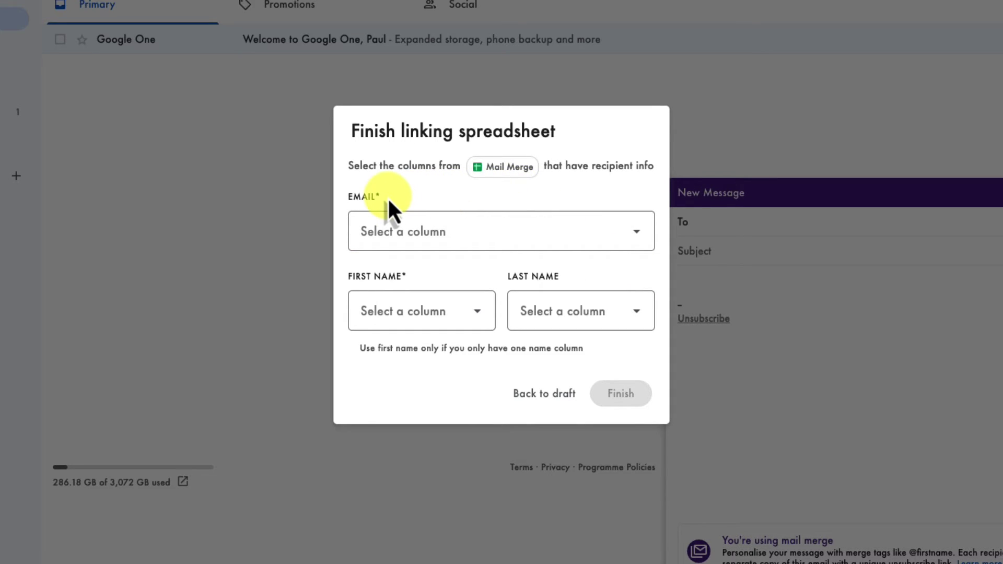
left_click(449, 234)
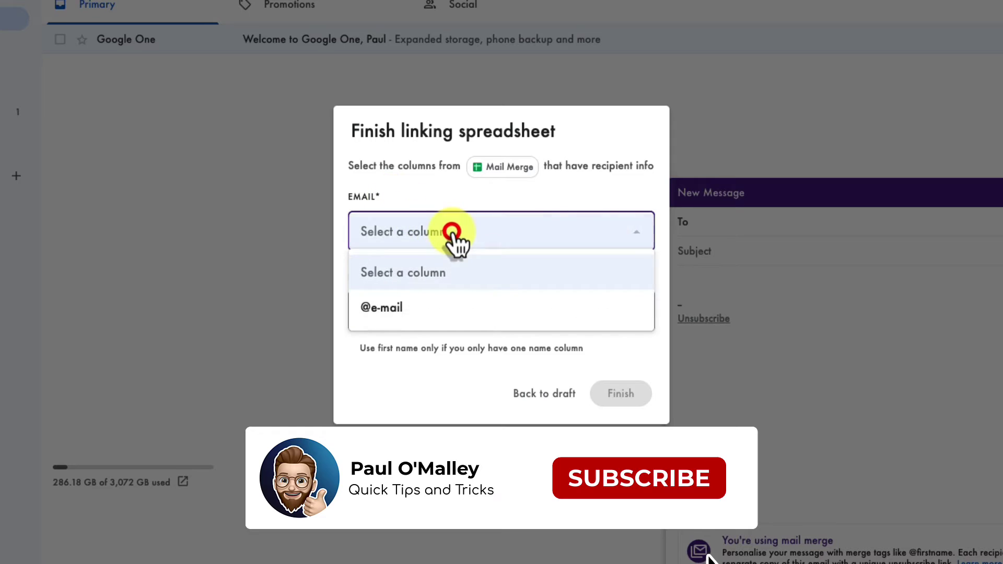
left_click(422, 317)
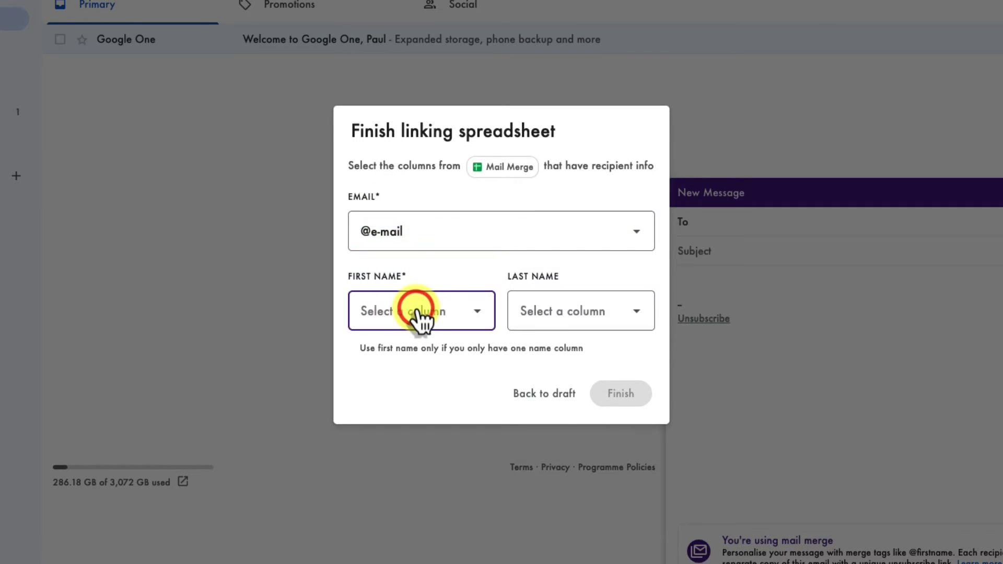
left_click(478, 322)
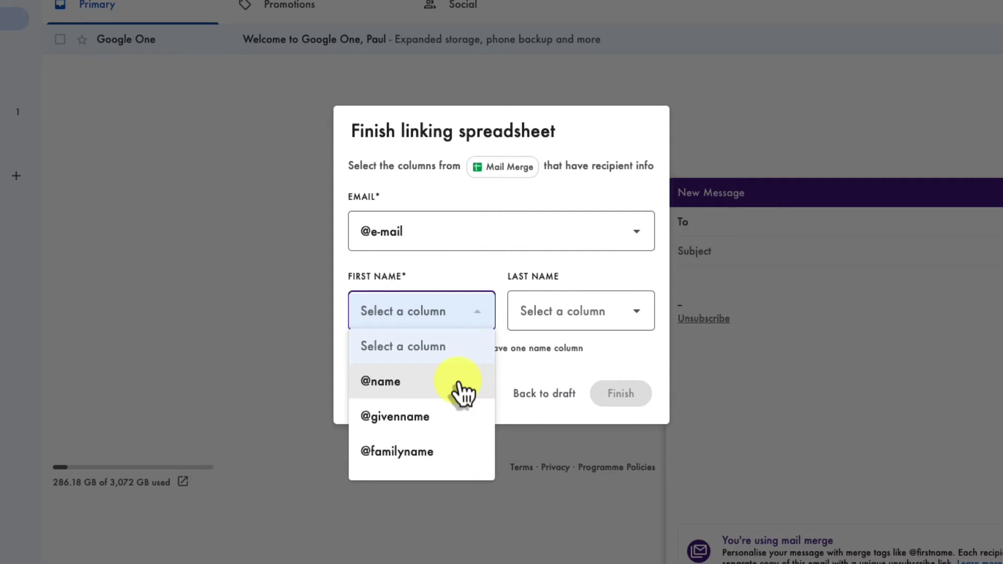
left_click(439, 421)
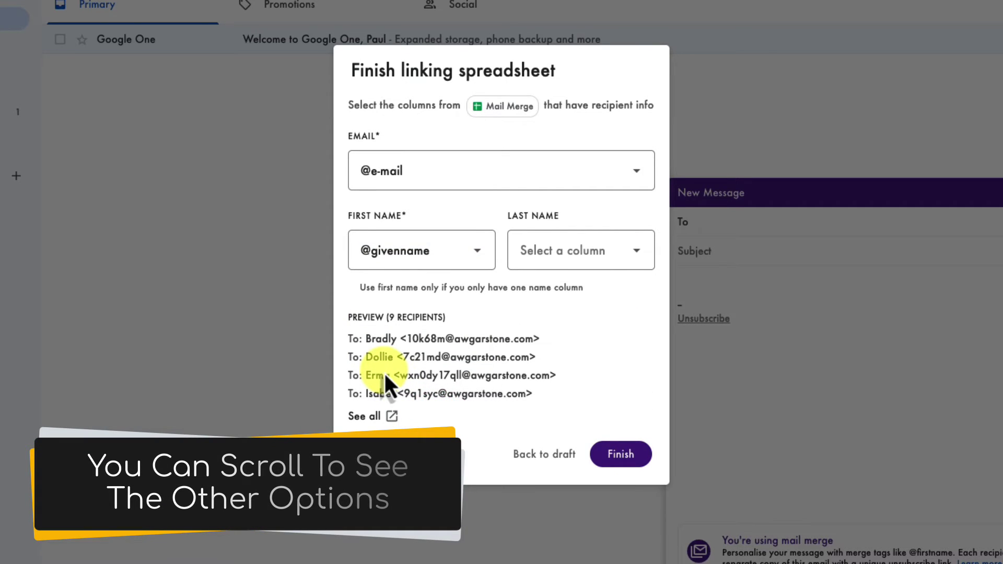
left_click(617, 249)
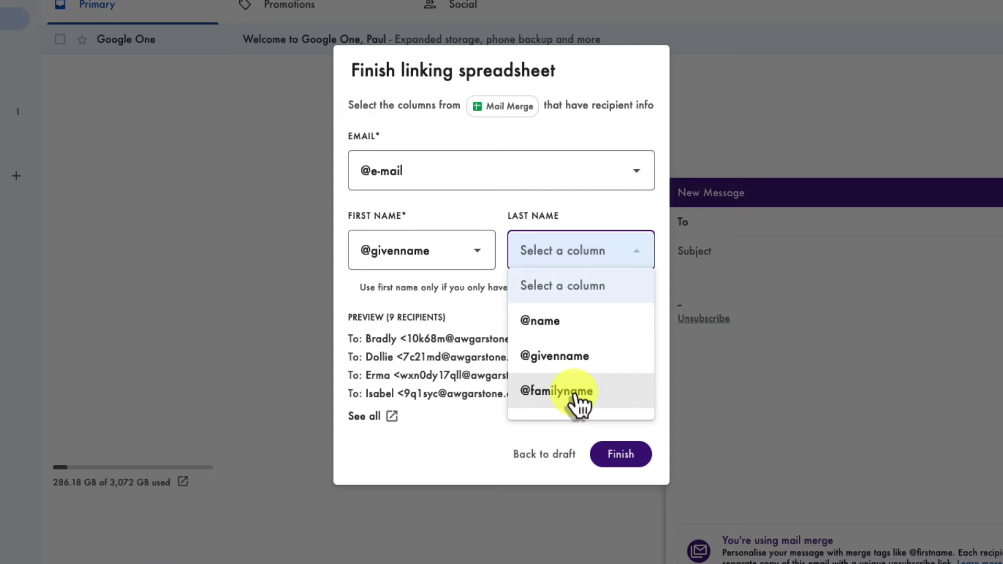
left_click(577, 400)
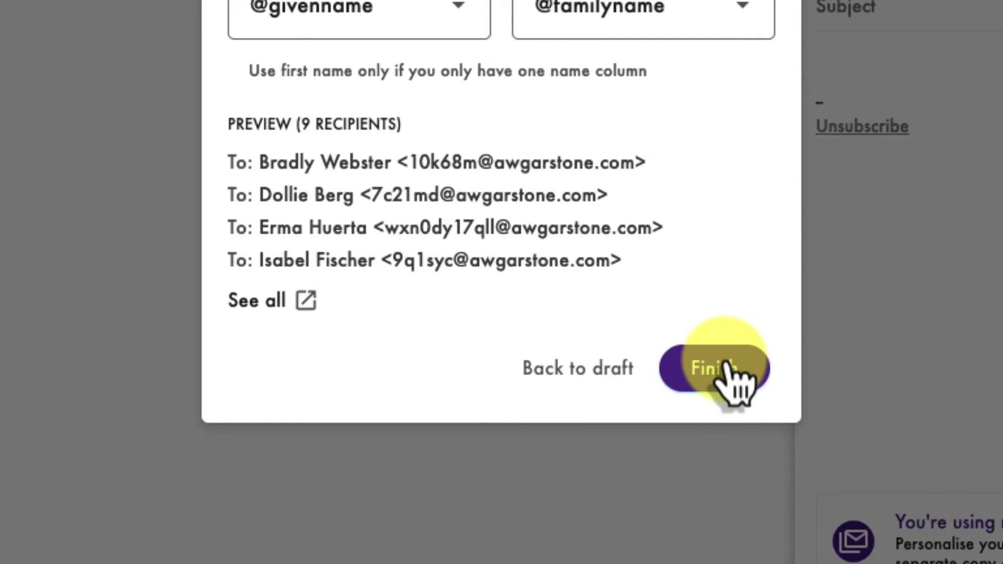
left_click(726, 364)
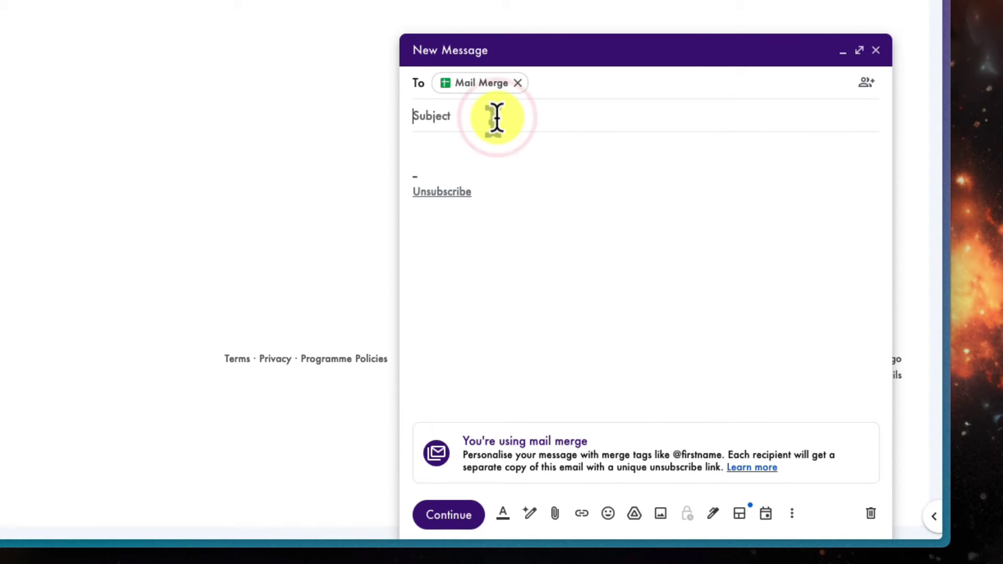
type("Thanks for your Support!")
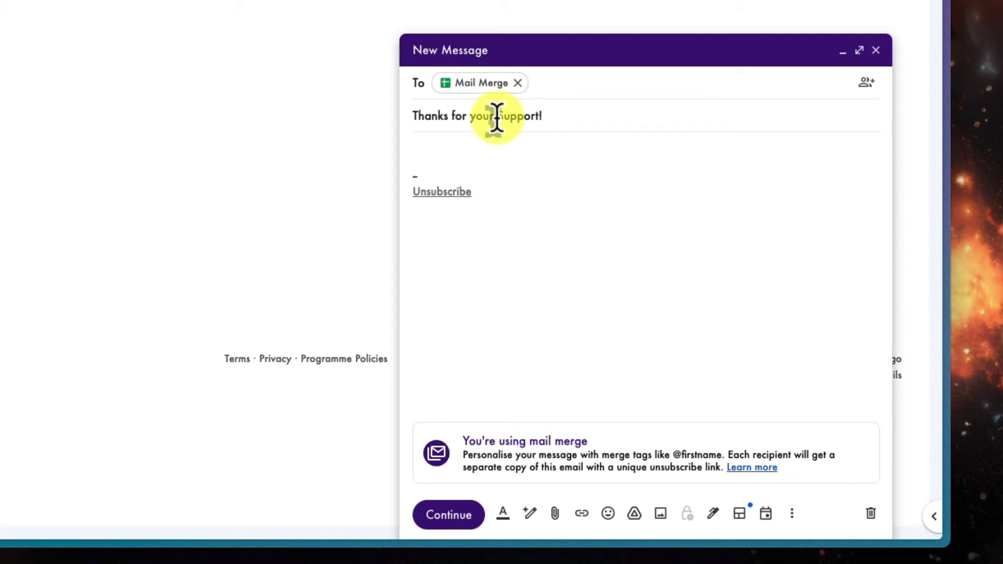
- Paste the copied letter from clipboard history into the message body
left_click(456, 151)
key("super+shift+v")
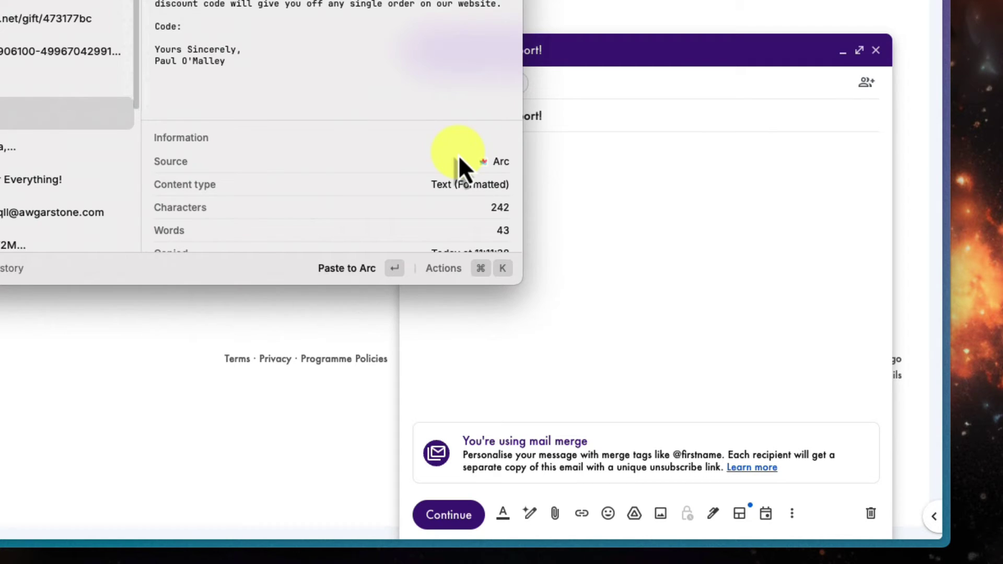
key("Return")
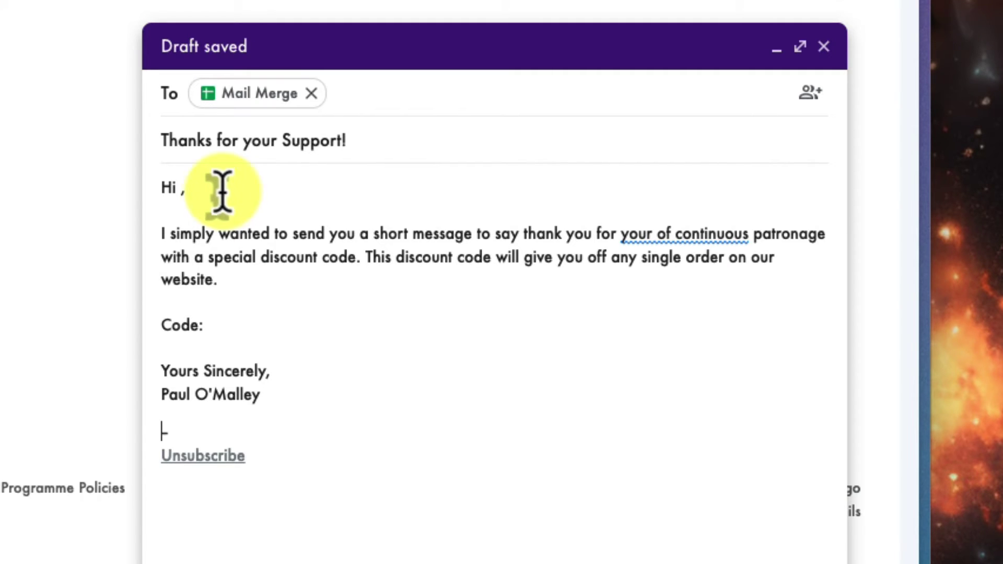
left_click(181, 188)
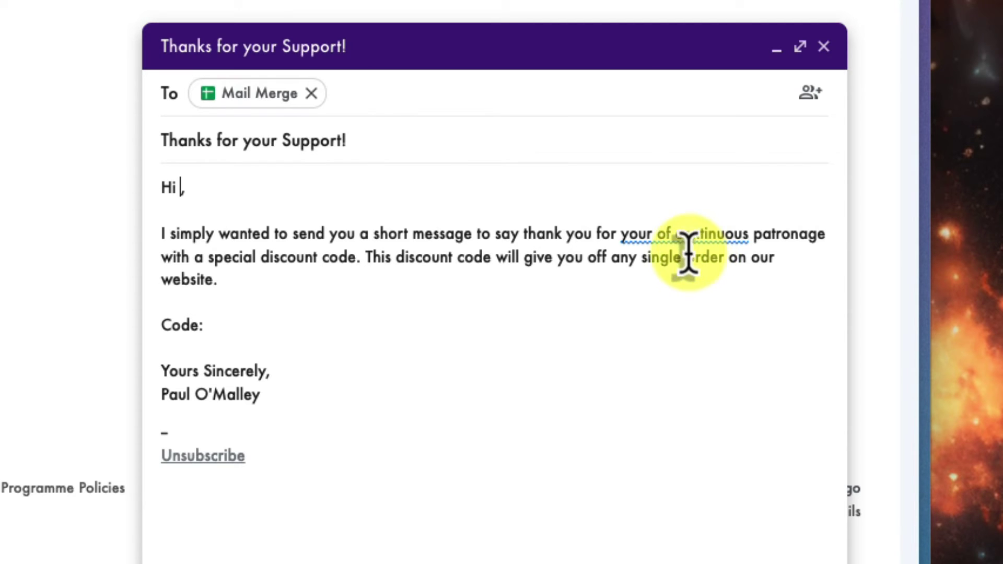
left_click(654, 235)
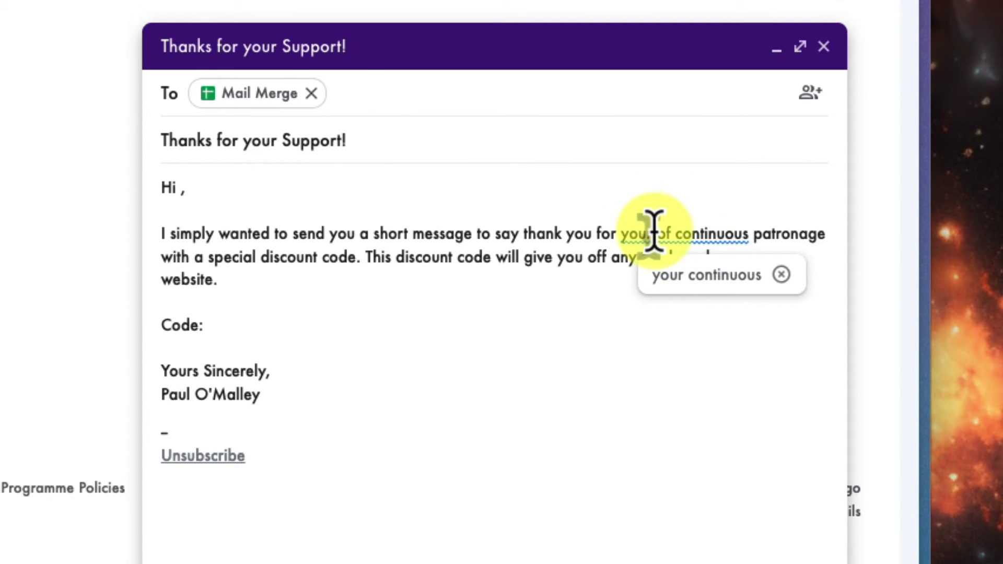
type("r")
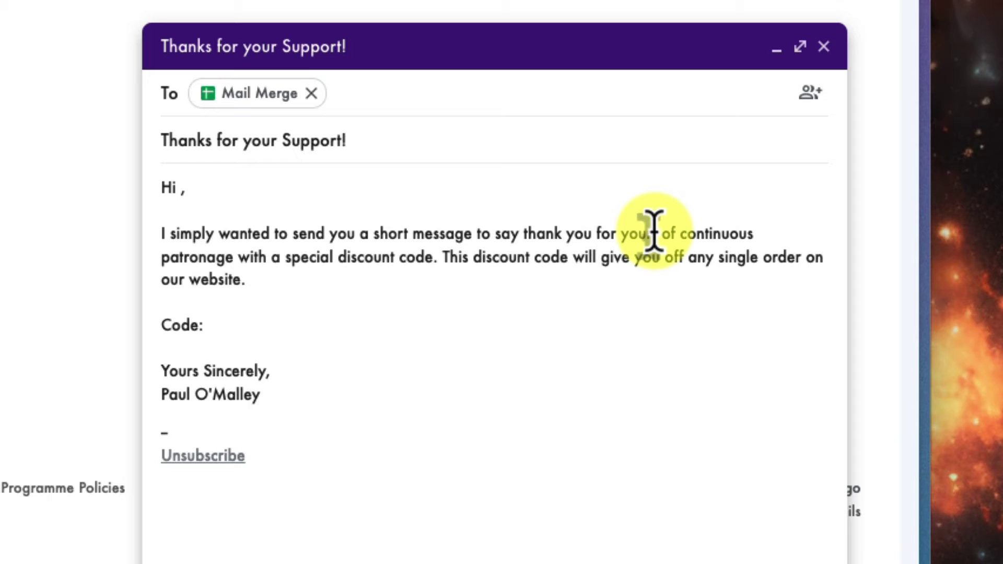
type(" @")
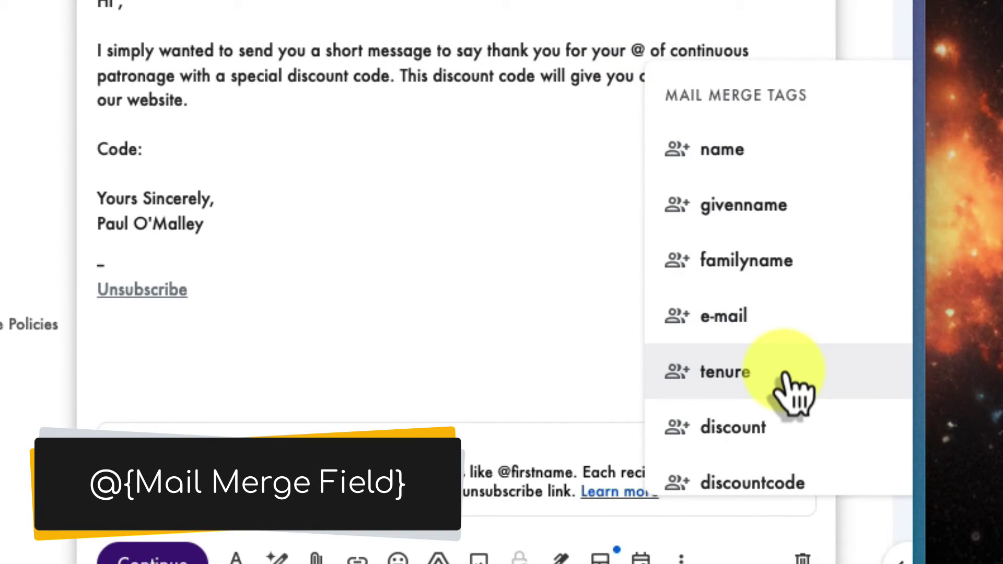
left_click(796, 387)
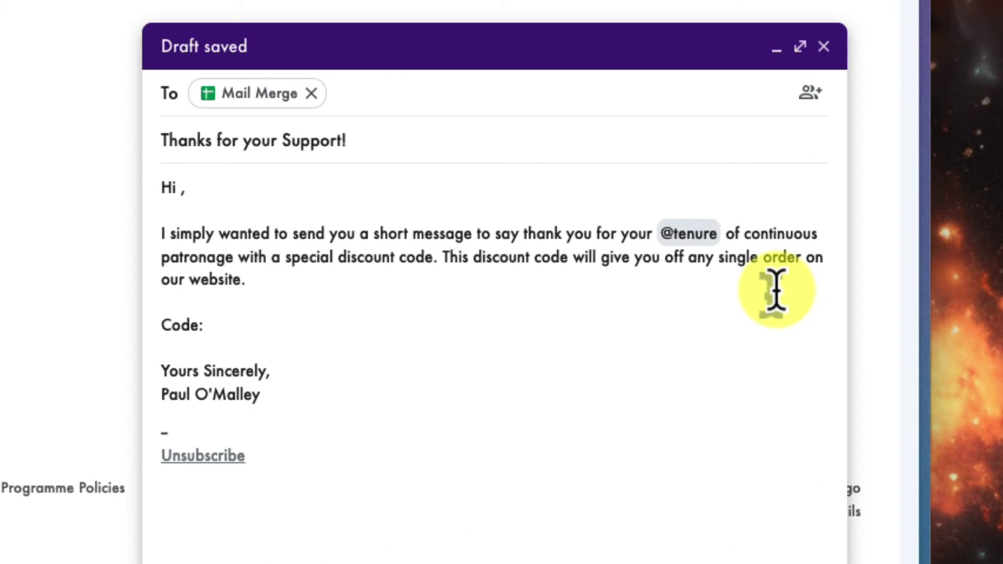
left_click(179, 188)
type("@")
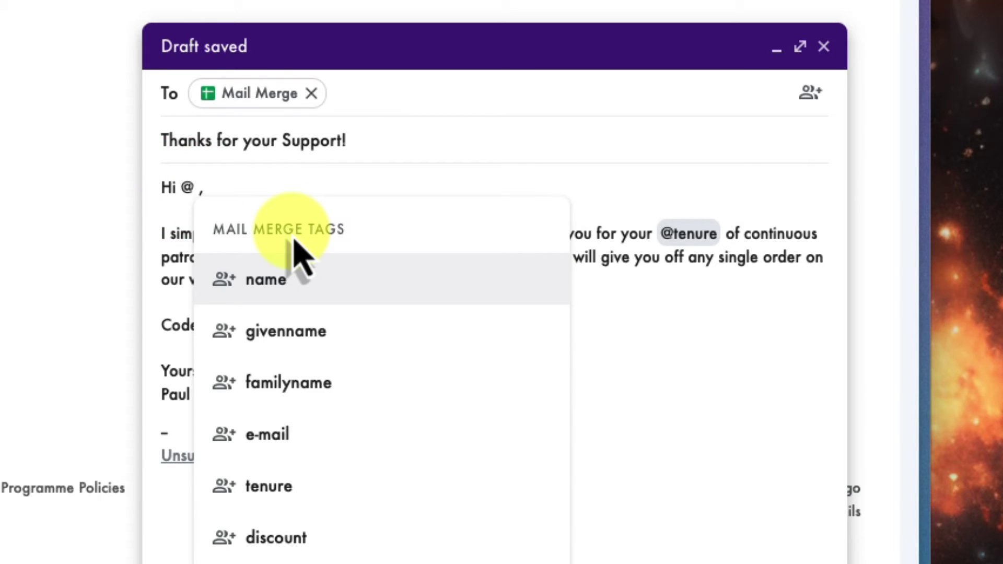
left_click(342, 339)
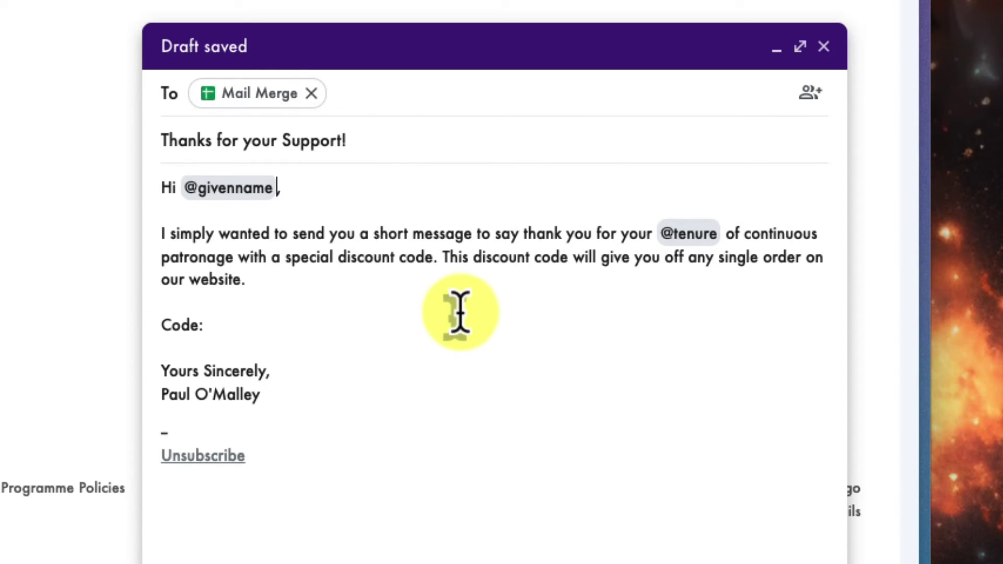
left_click(661, 258)
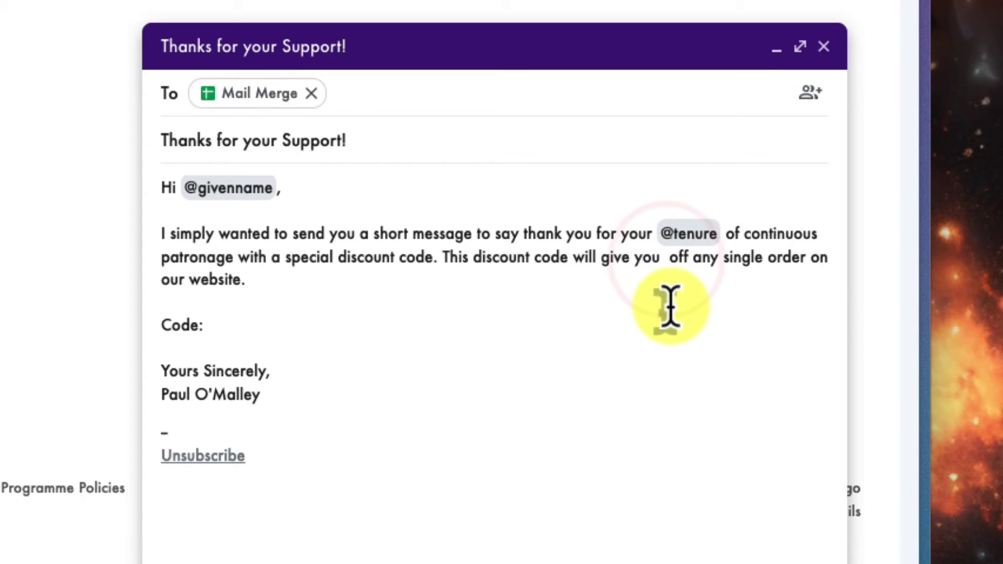
type("@")
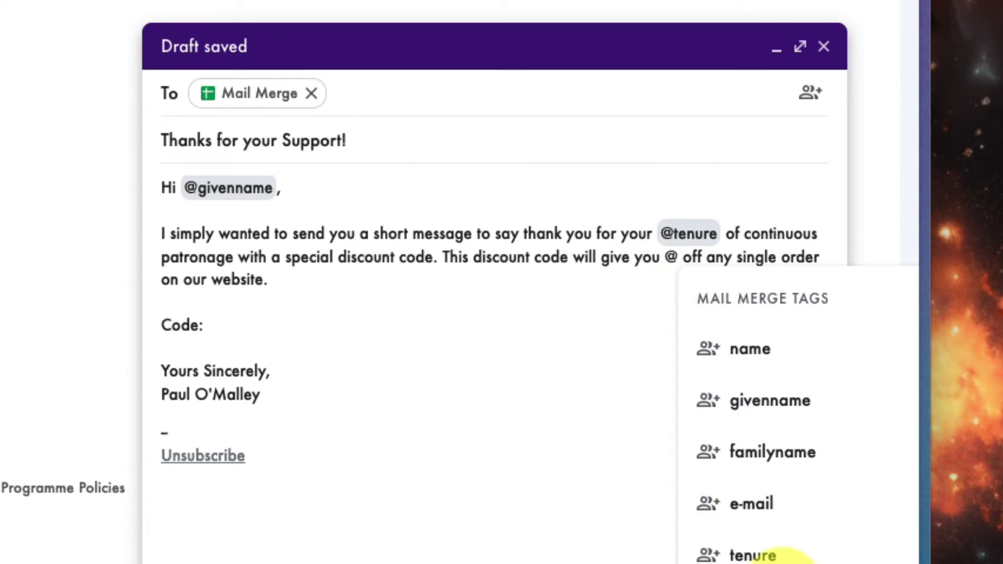
scroll(739, 548, "down", 1)
left_click(749, 553)
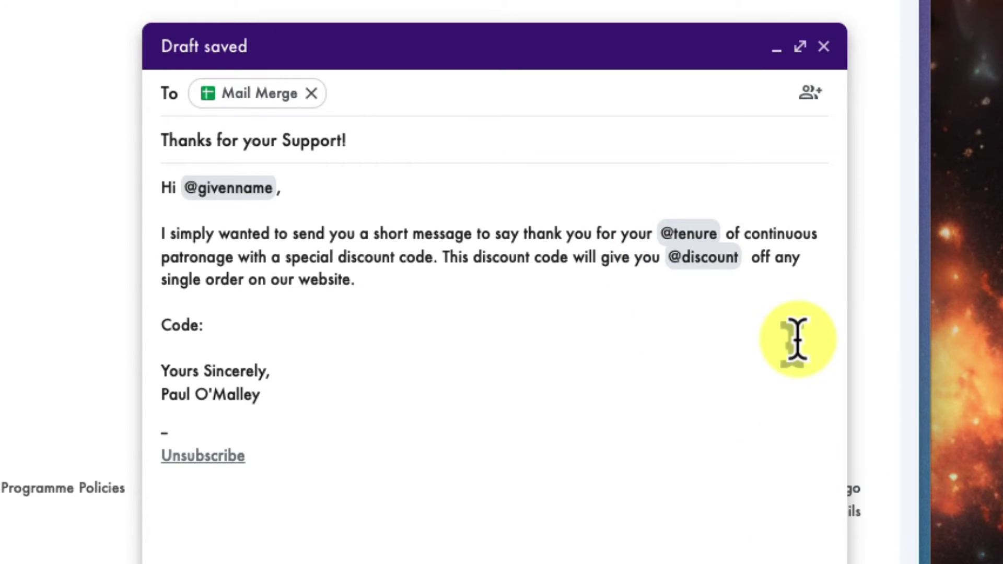
left_click(232, 325)
type("@dis")
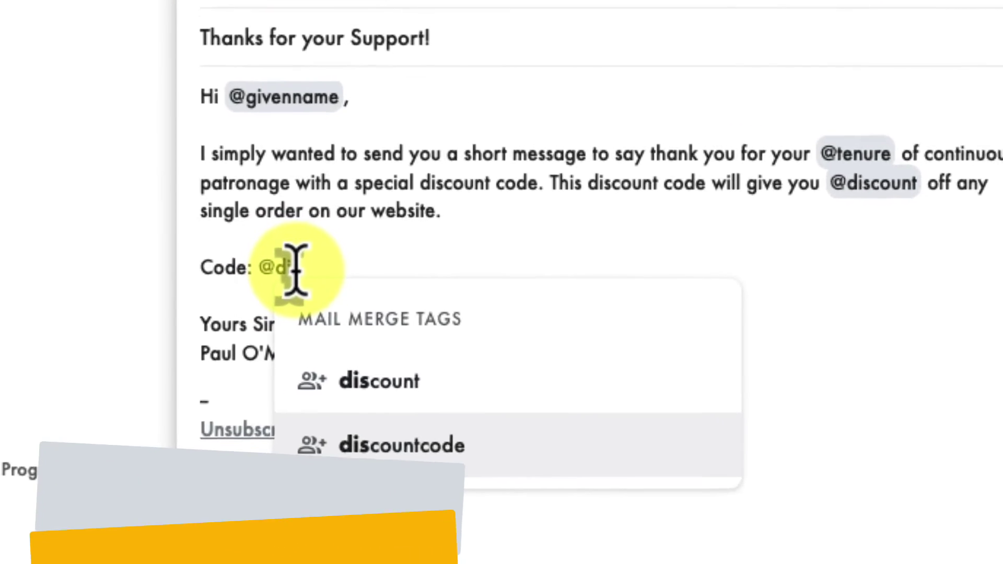
key("Down")
key("Return")
left_click(233, 325)
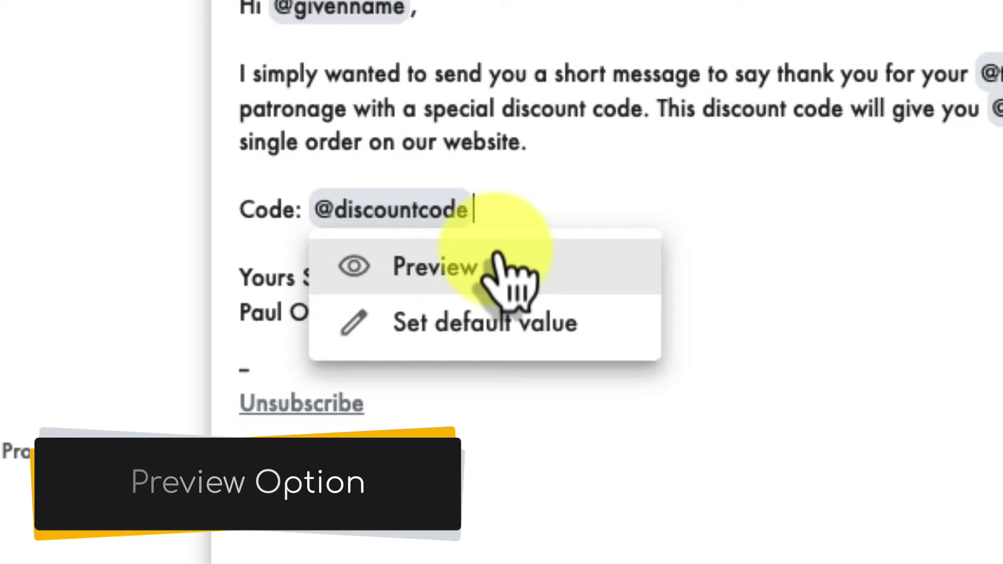
left_click(506, 270)
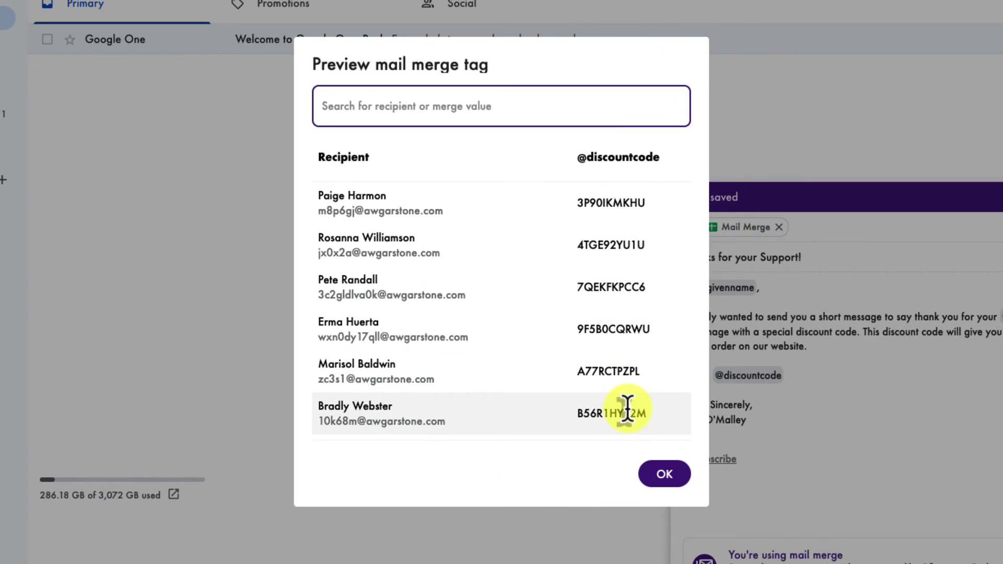
left_click(665, 476)
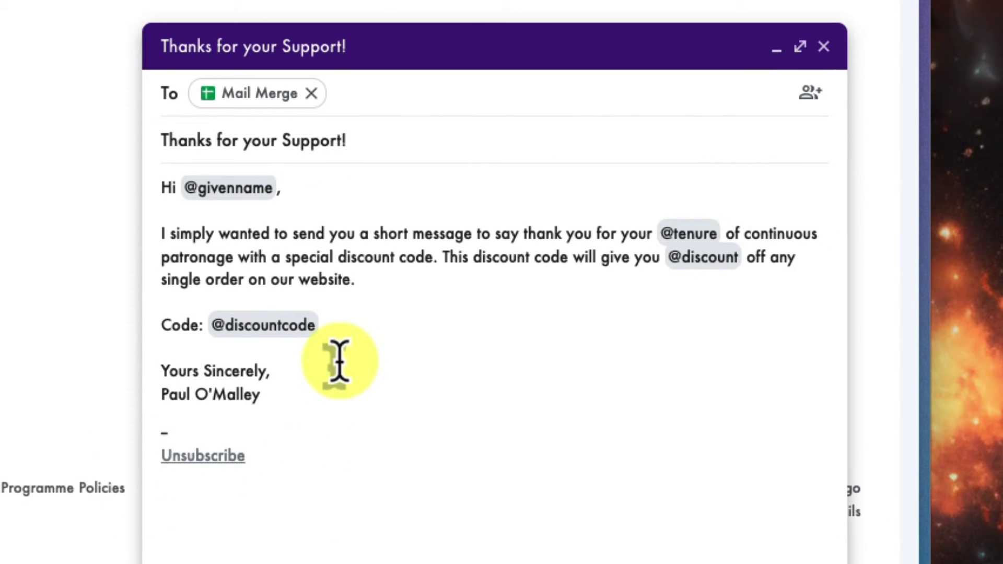
left_click(366, 139)
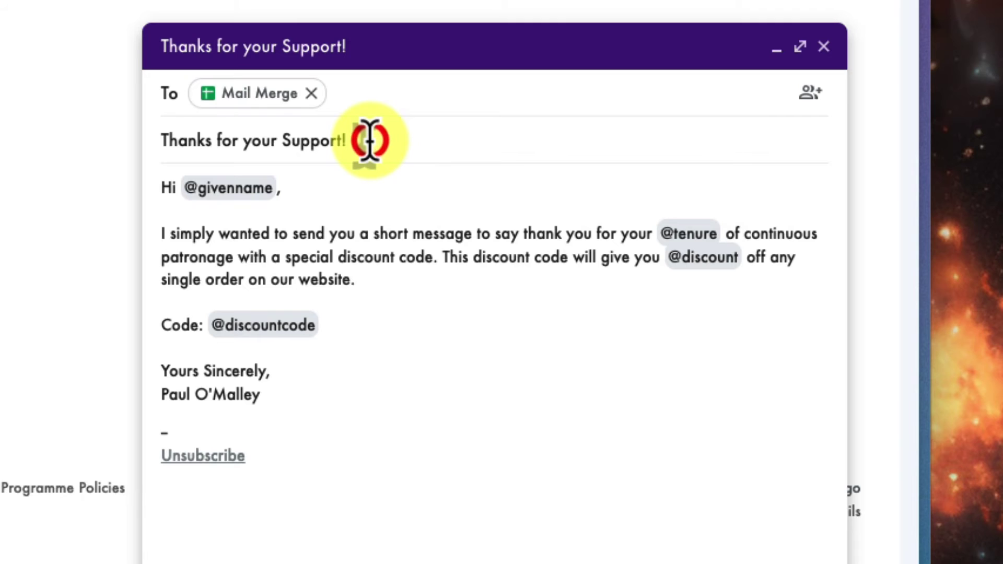
left_click(296, 187)
mouse_move(688, 234)
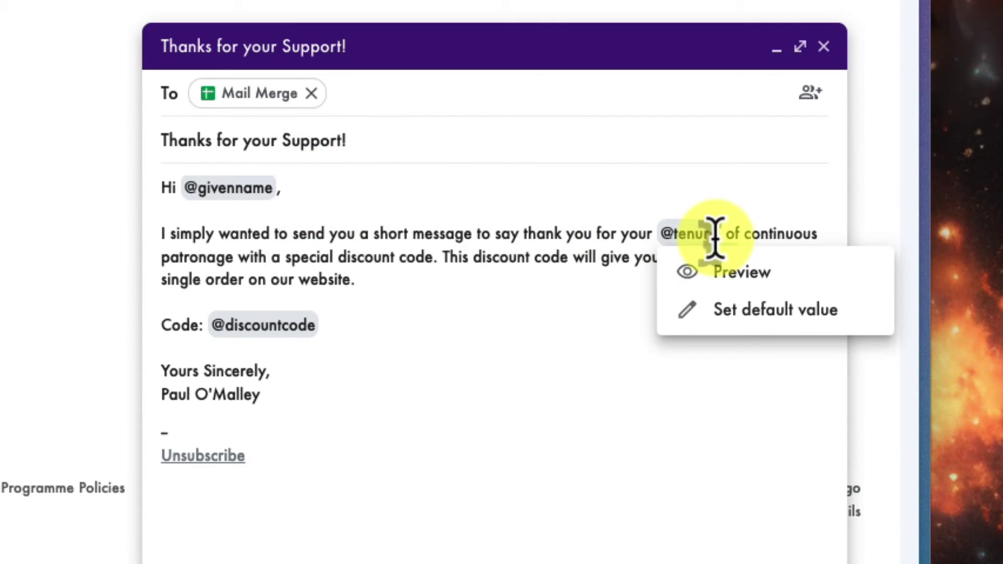
left_click(592, 345)
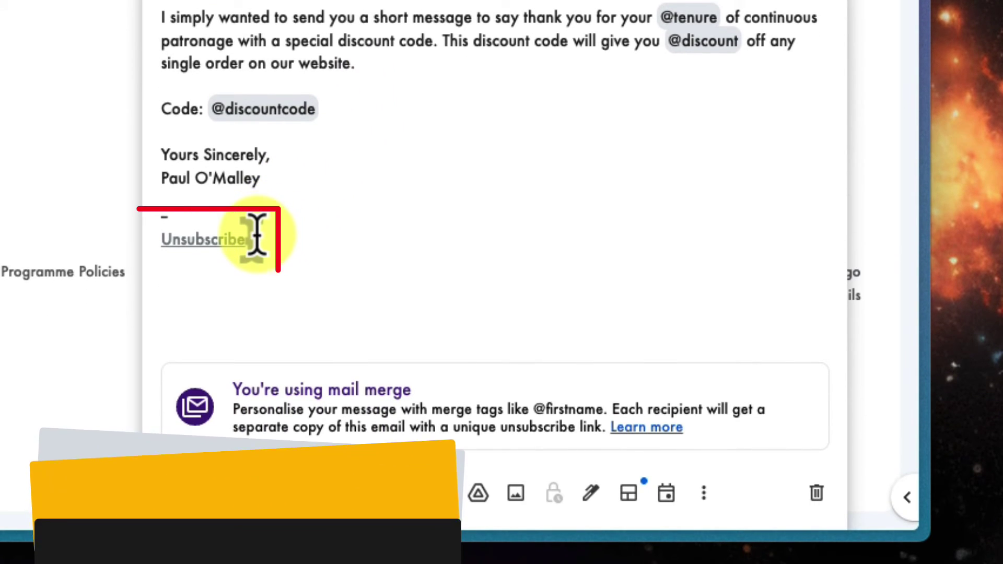
left_click(257, 235)
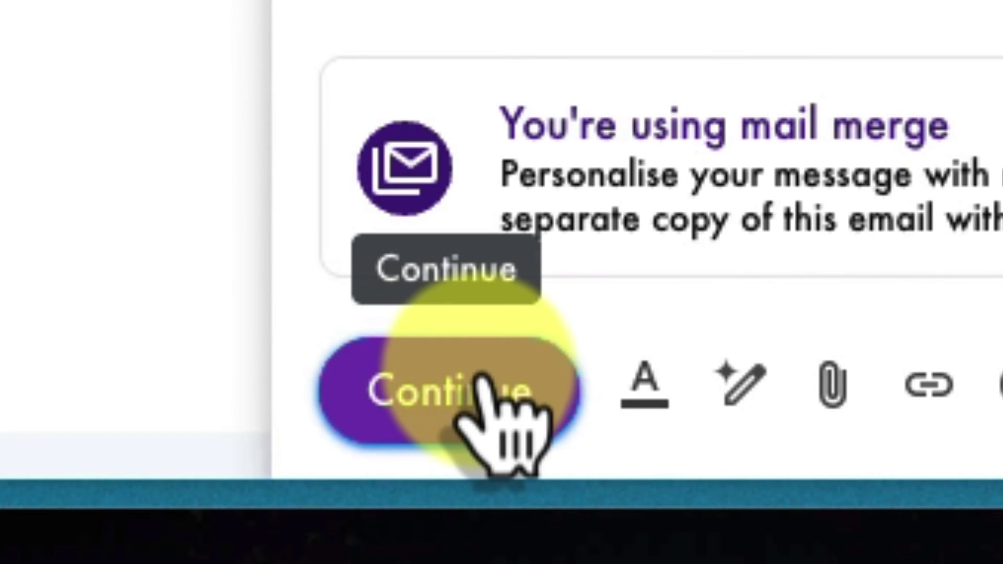
- Confirm the junk notice, send a preview copy, and send all 9 merged emails
left_click(476, 371)
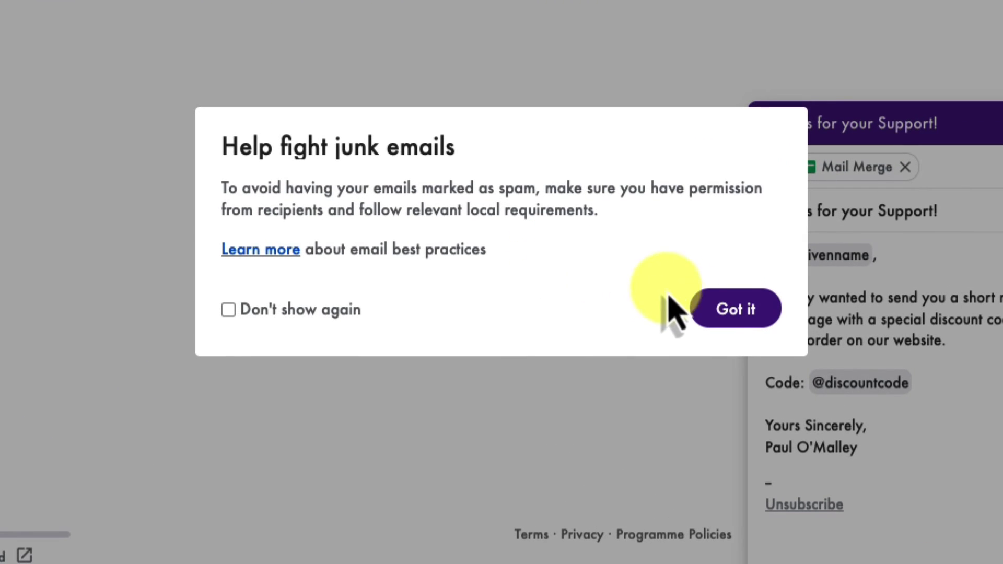
left_click(738, 307)
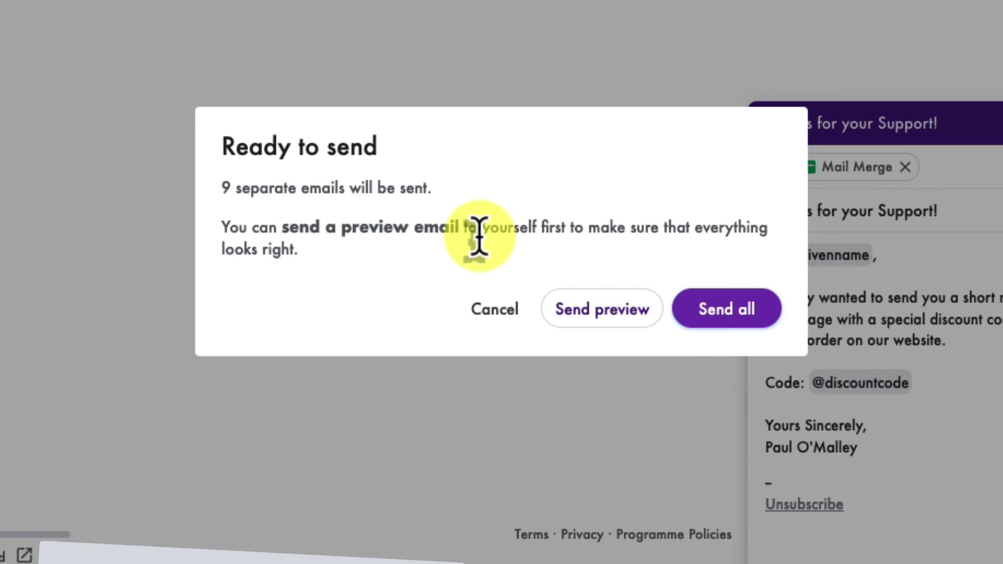
left_click(589, 320)
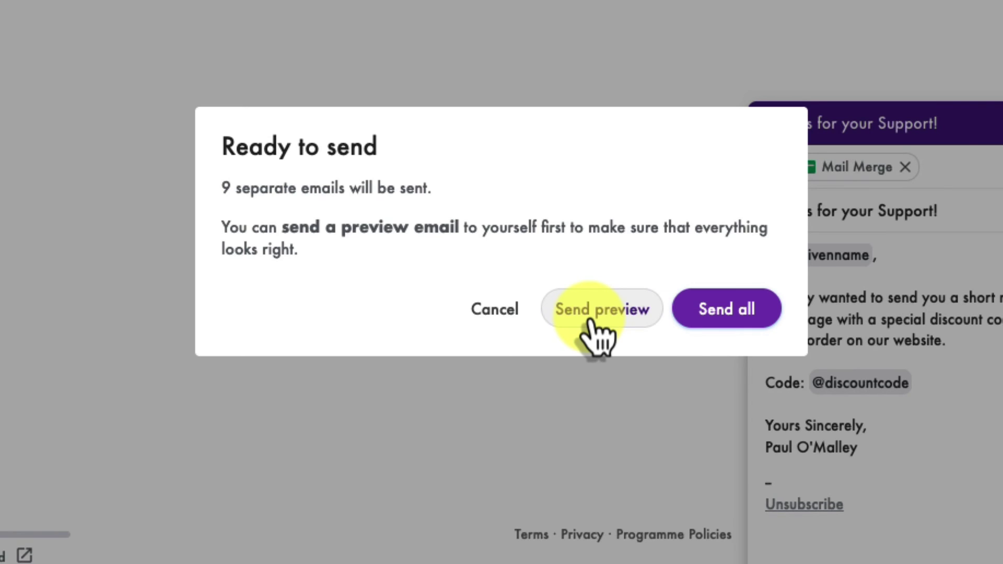
left_click(750, 321)
key("alt+space")
type("mail")
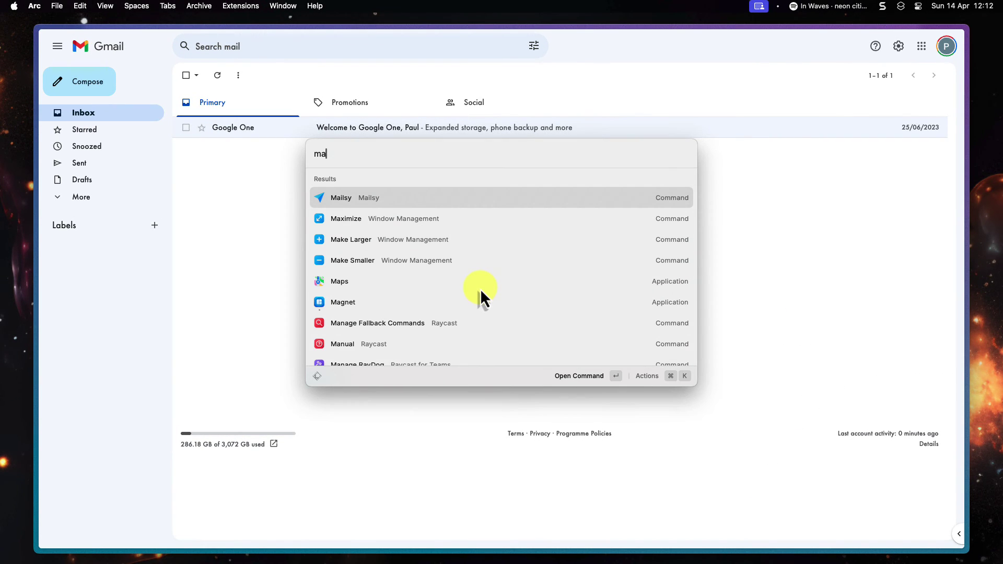
key("Return")
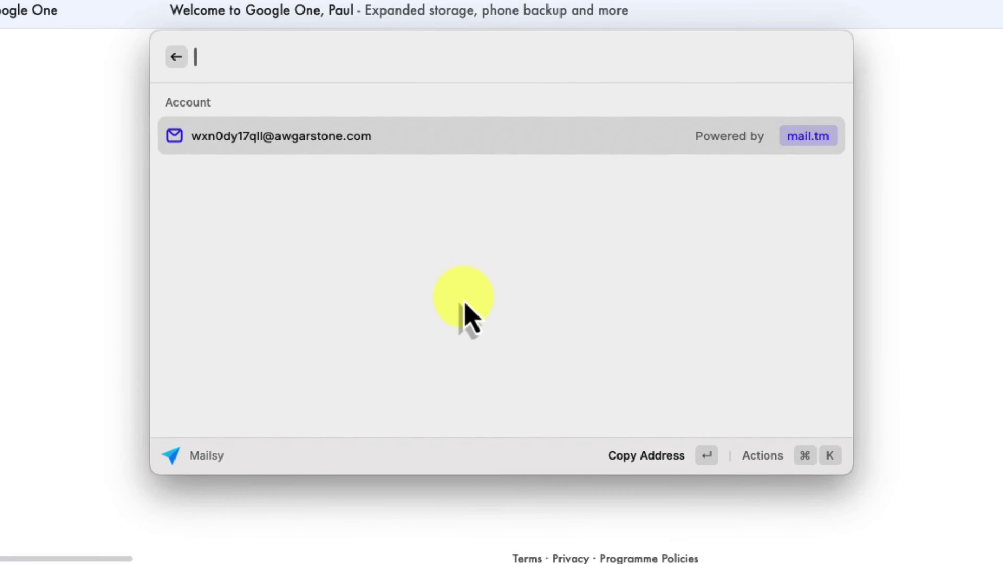
key("Return")
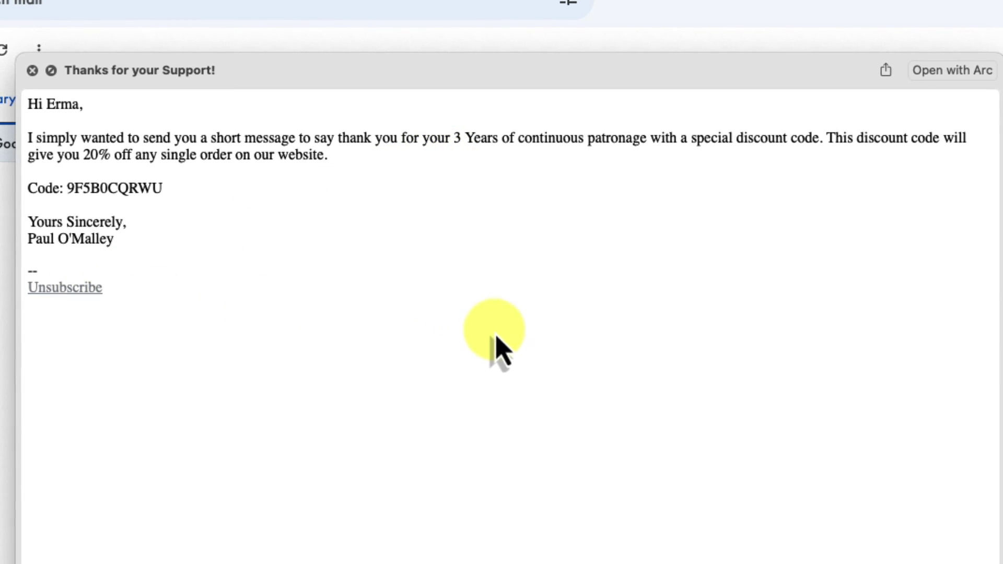
left_click(537, 350)
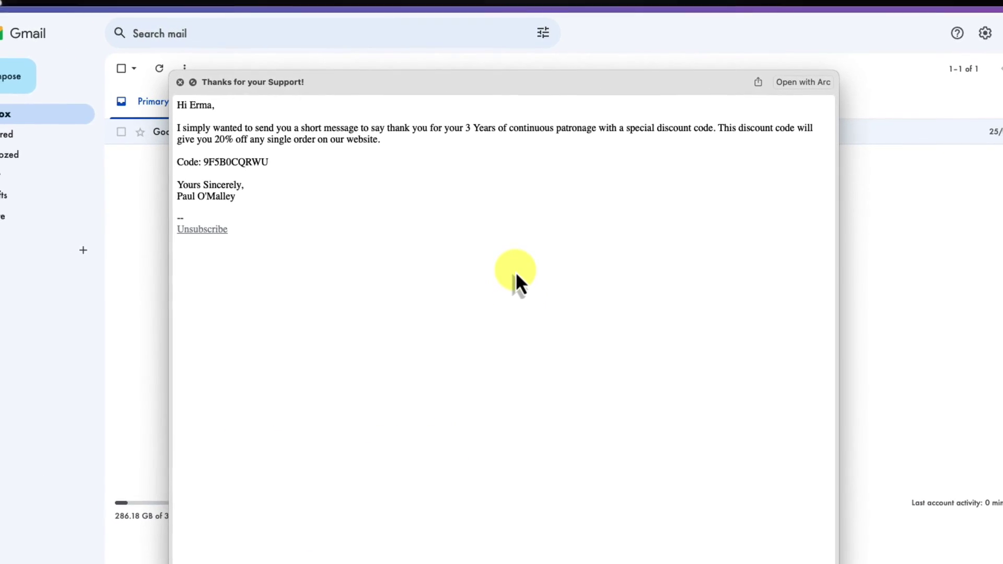
key("Escape")
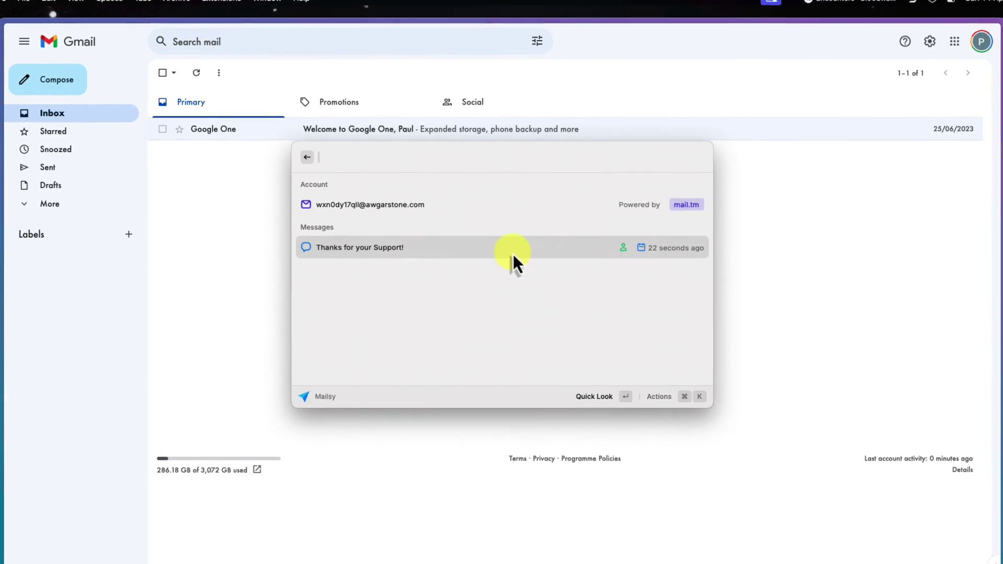
key("Escape")
key("Escape")
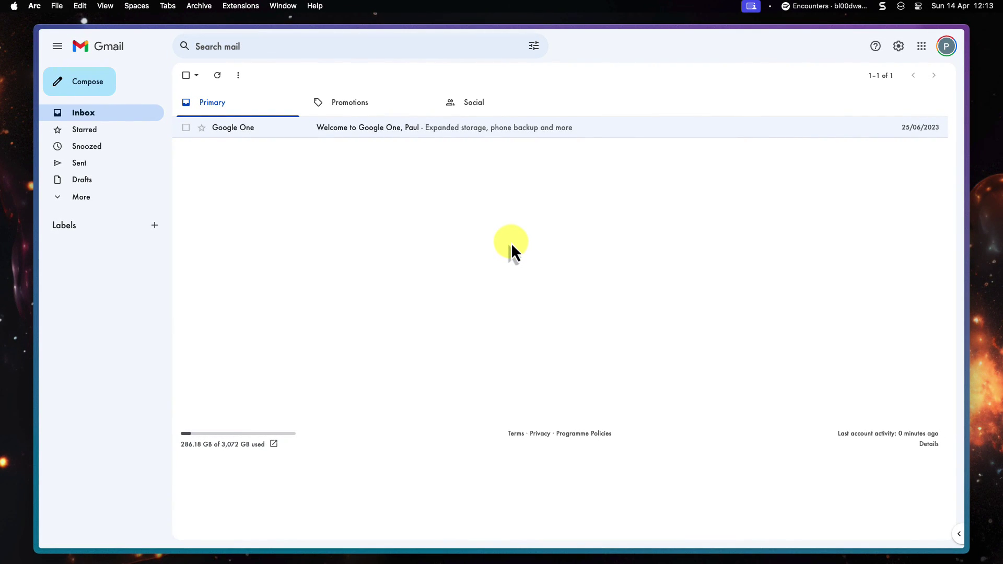
- Switch from the Gmail window to the empty desktop space on the left
key("ctrl+Left")
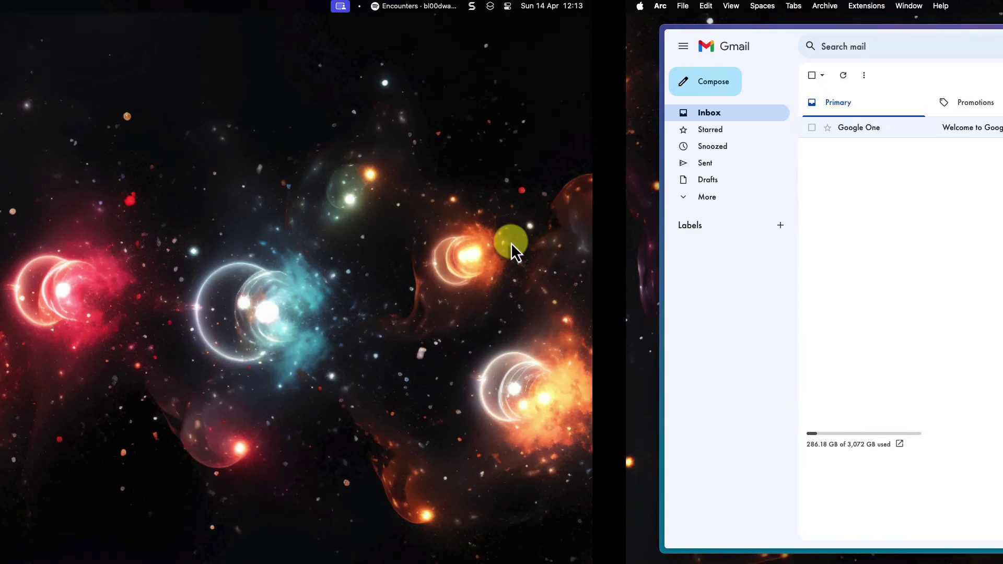